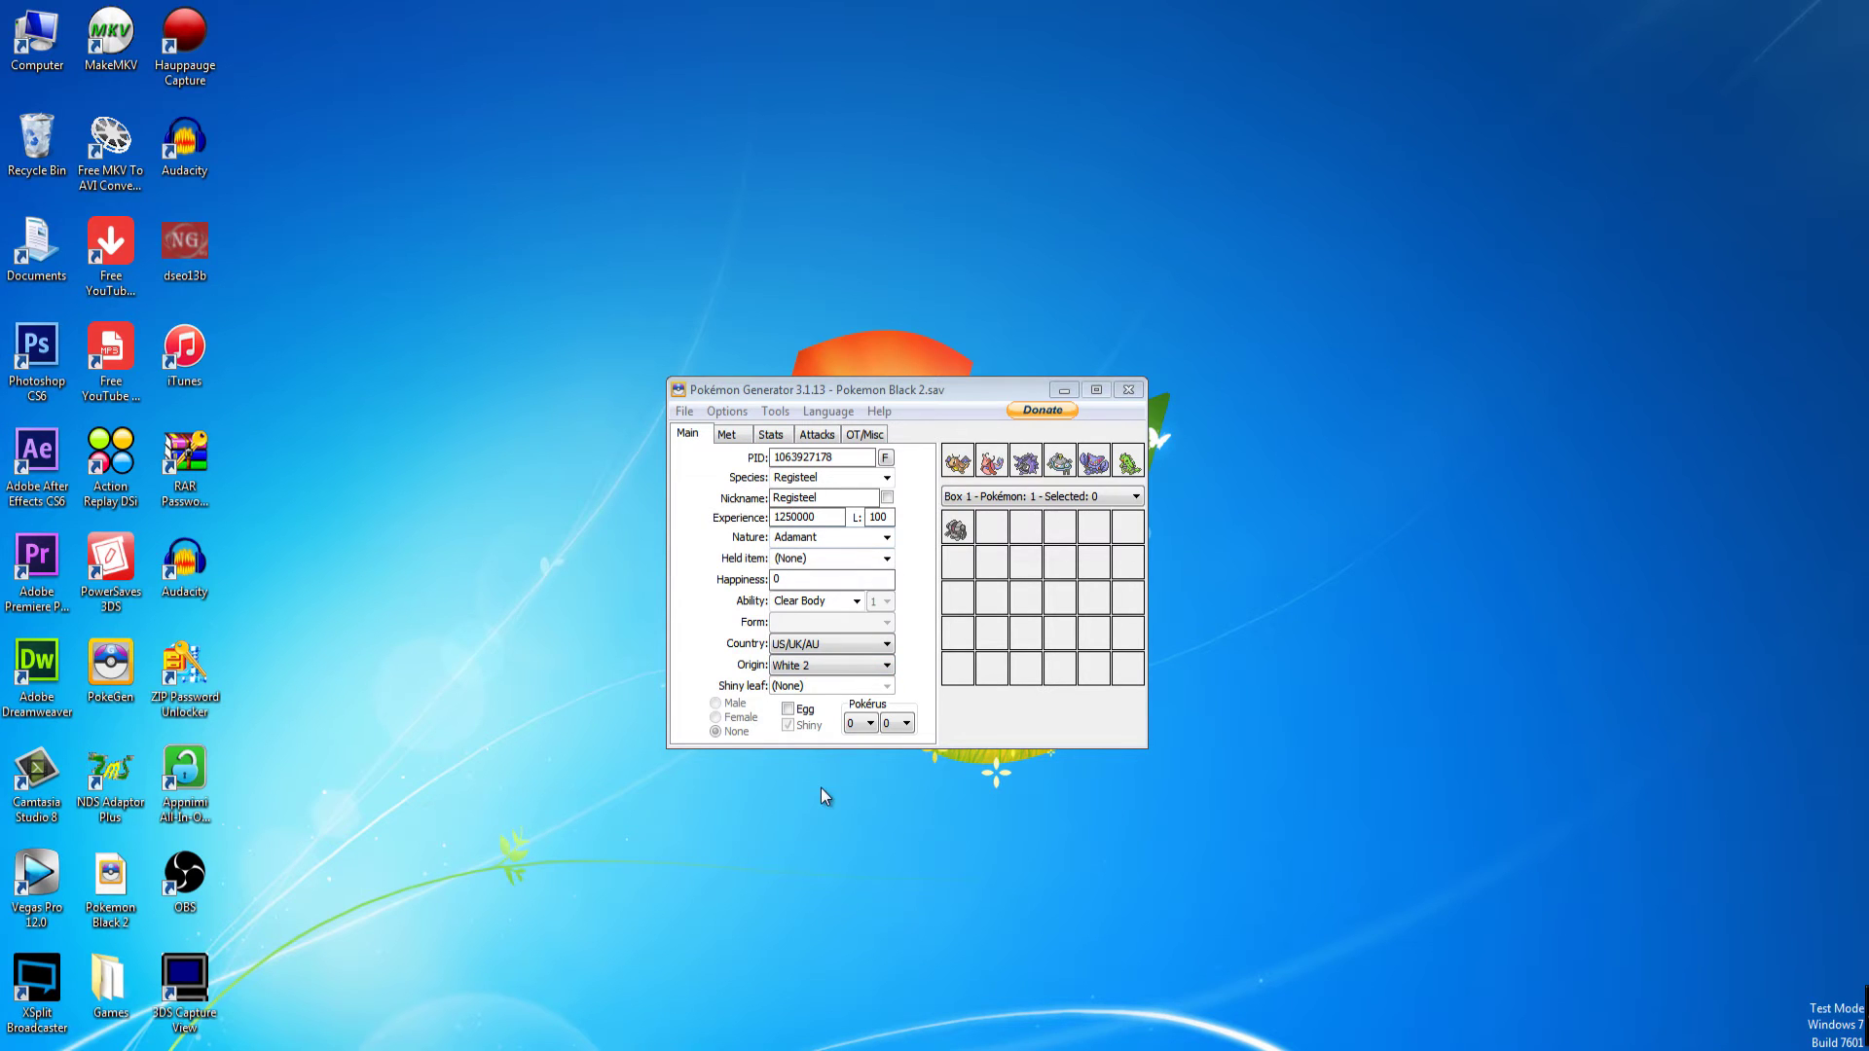
- Review Registeel's met data, IVs/EVs and stats, and its four moves including Iron Head and Earthquake
click(727, 436)
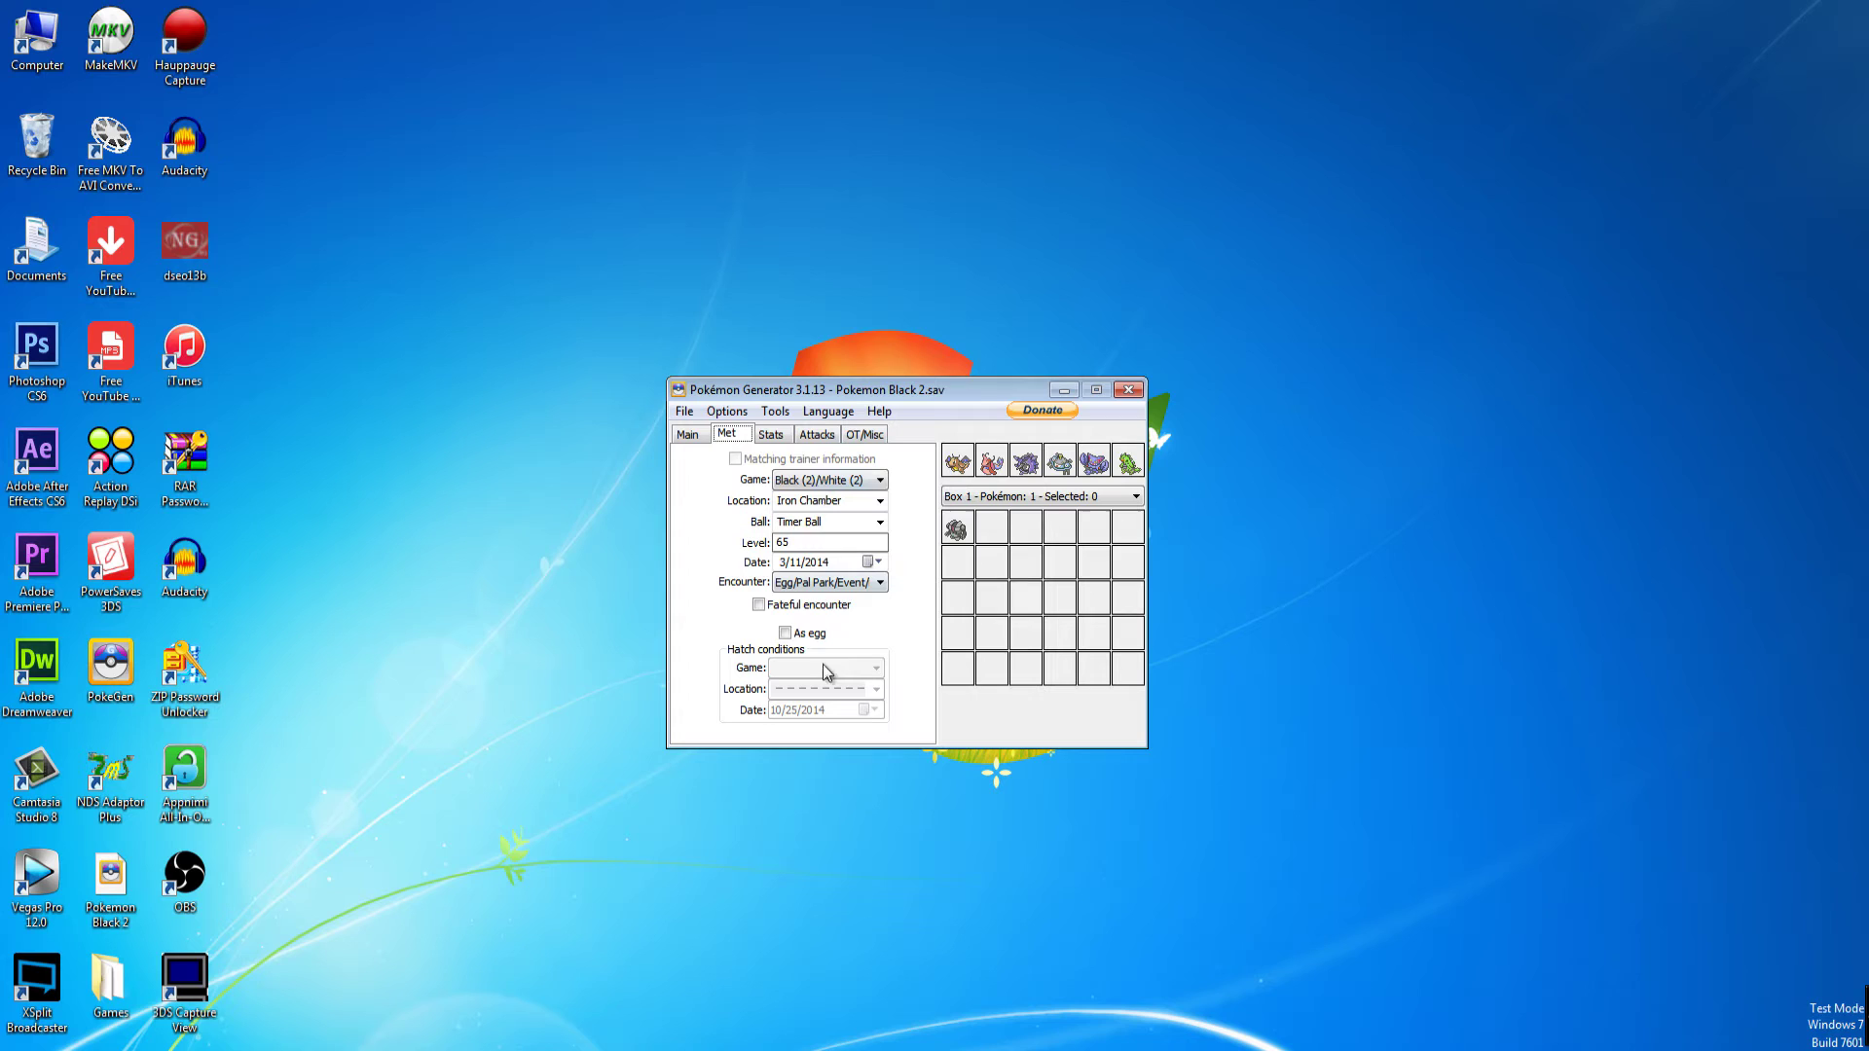
click(773, 438)
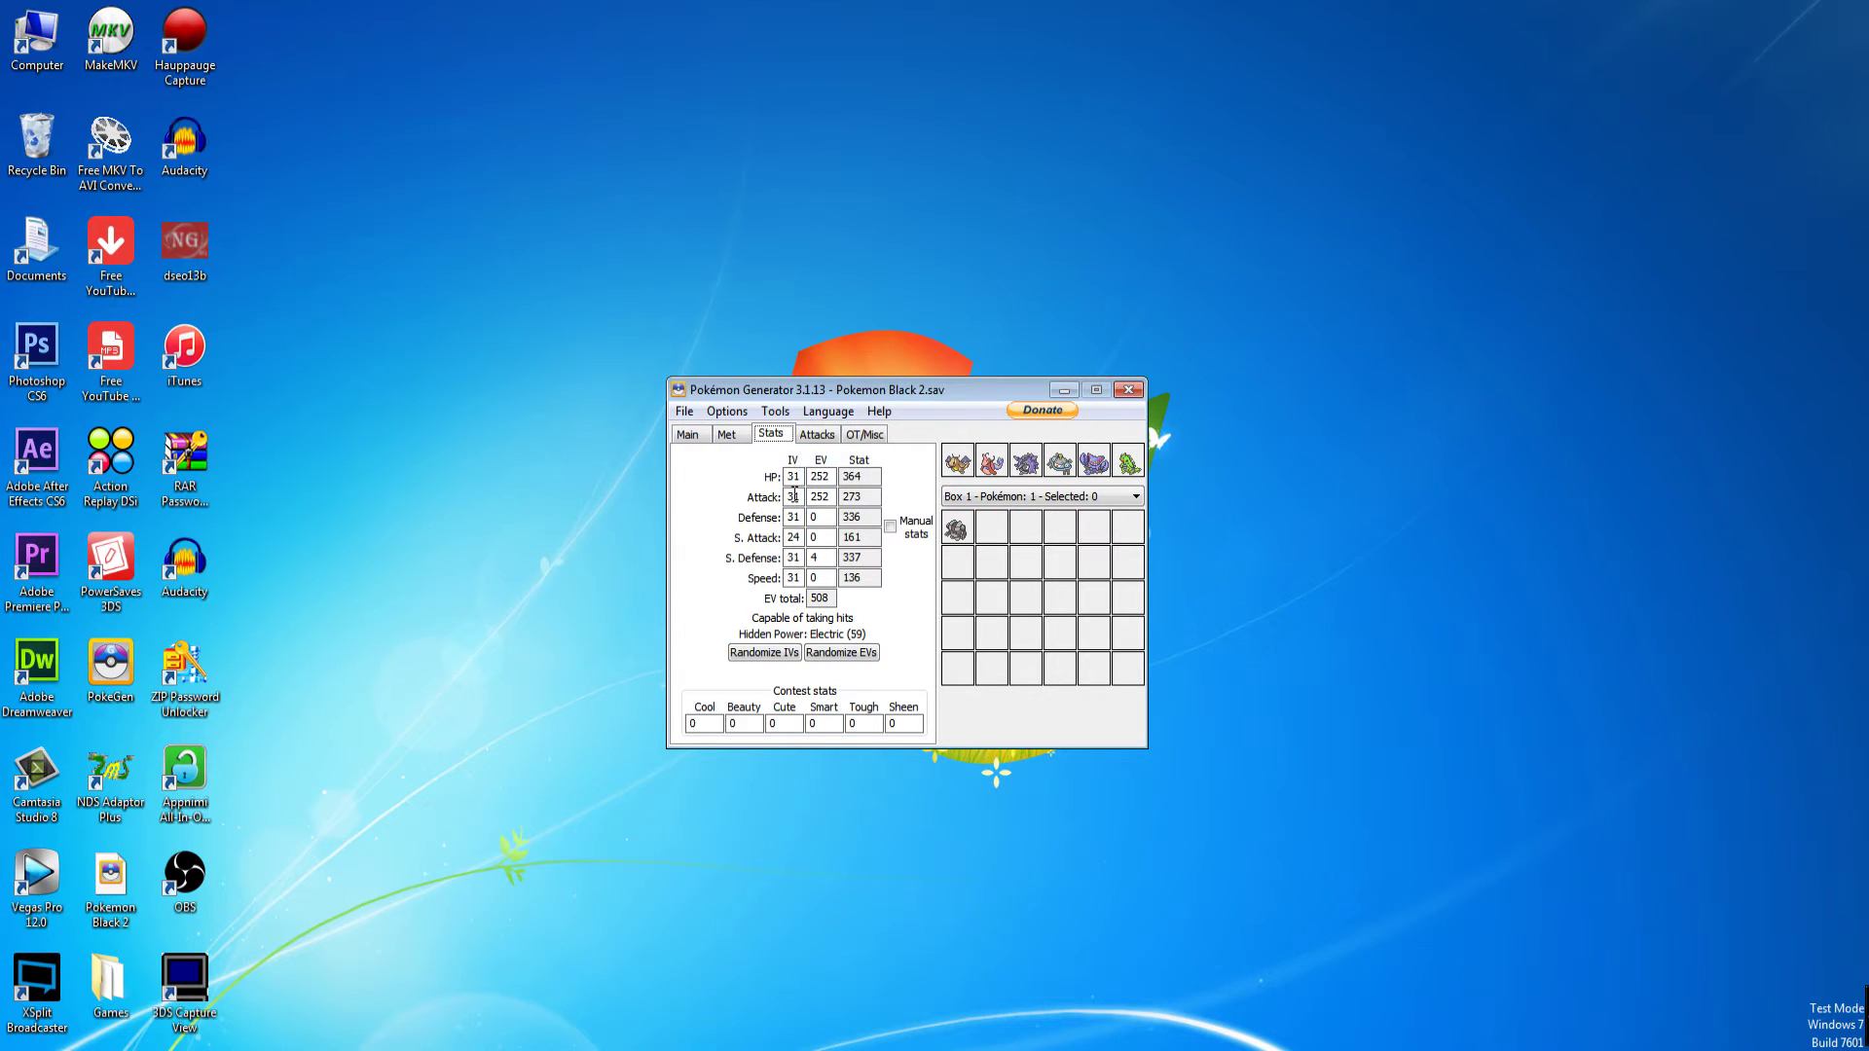
click(819, 438)
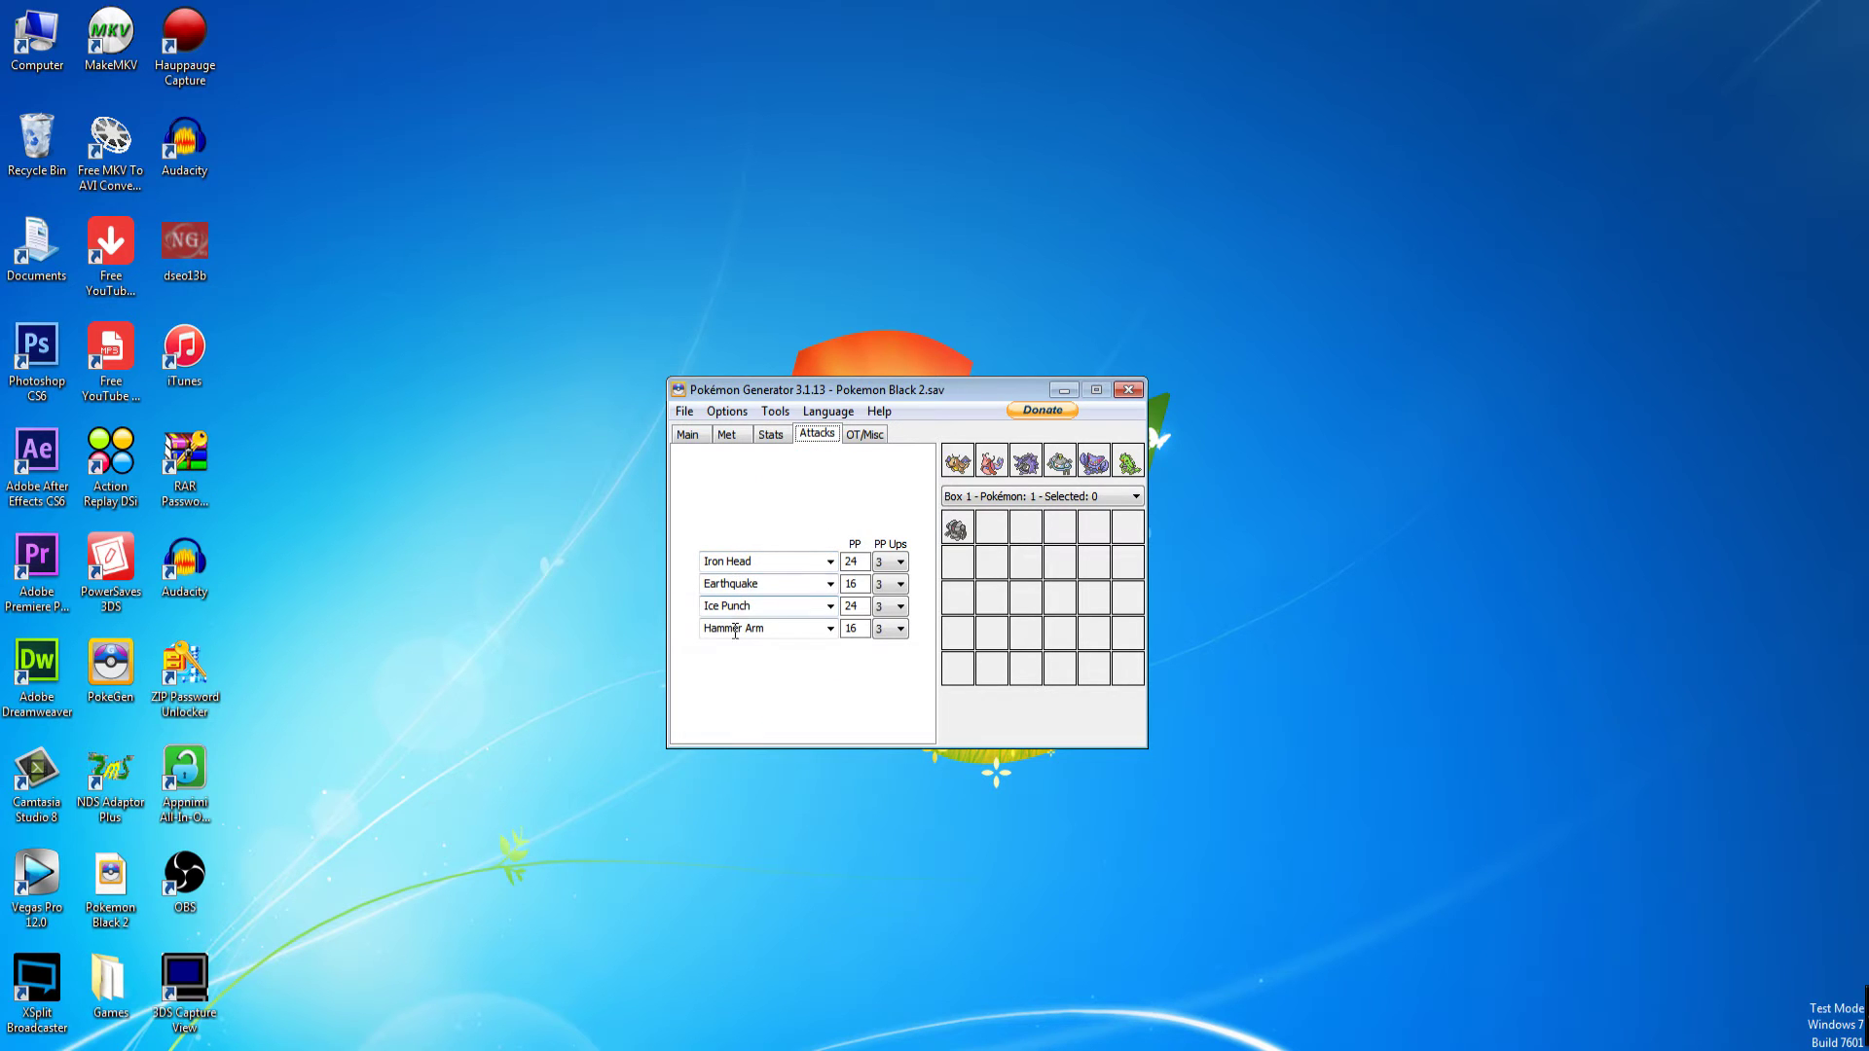
- Set OT/Misc extra byte 66 (0x42) to 1, then go back to Registeel's Main details
click(878, 436)
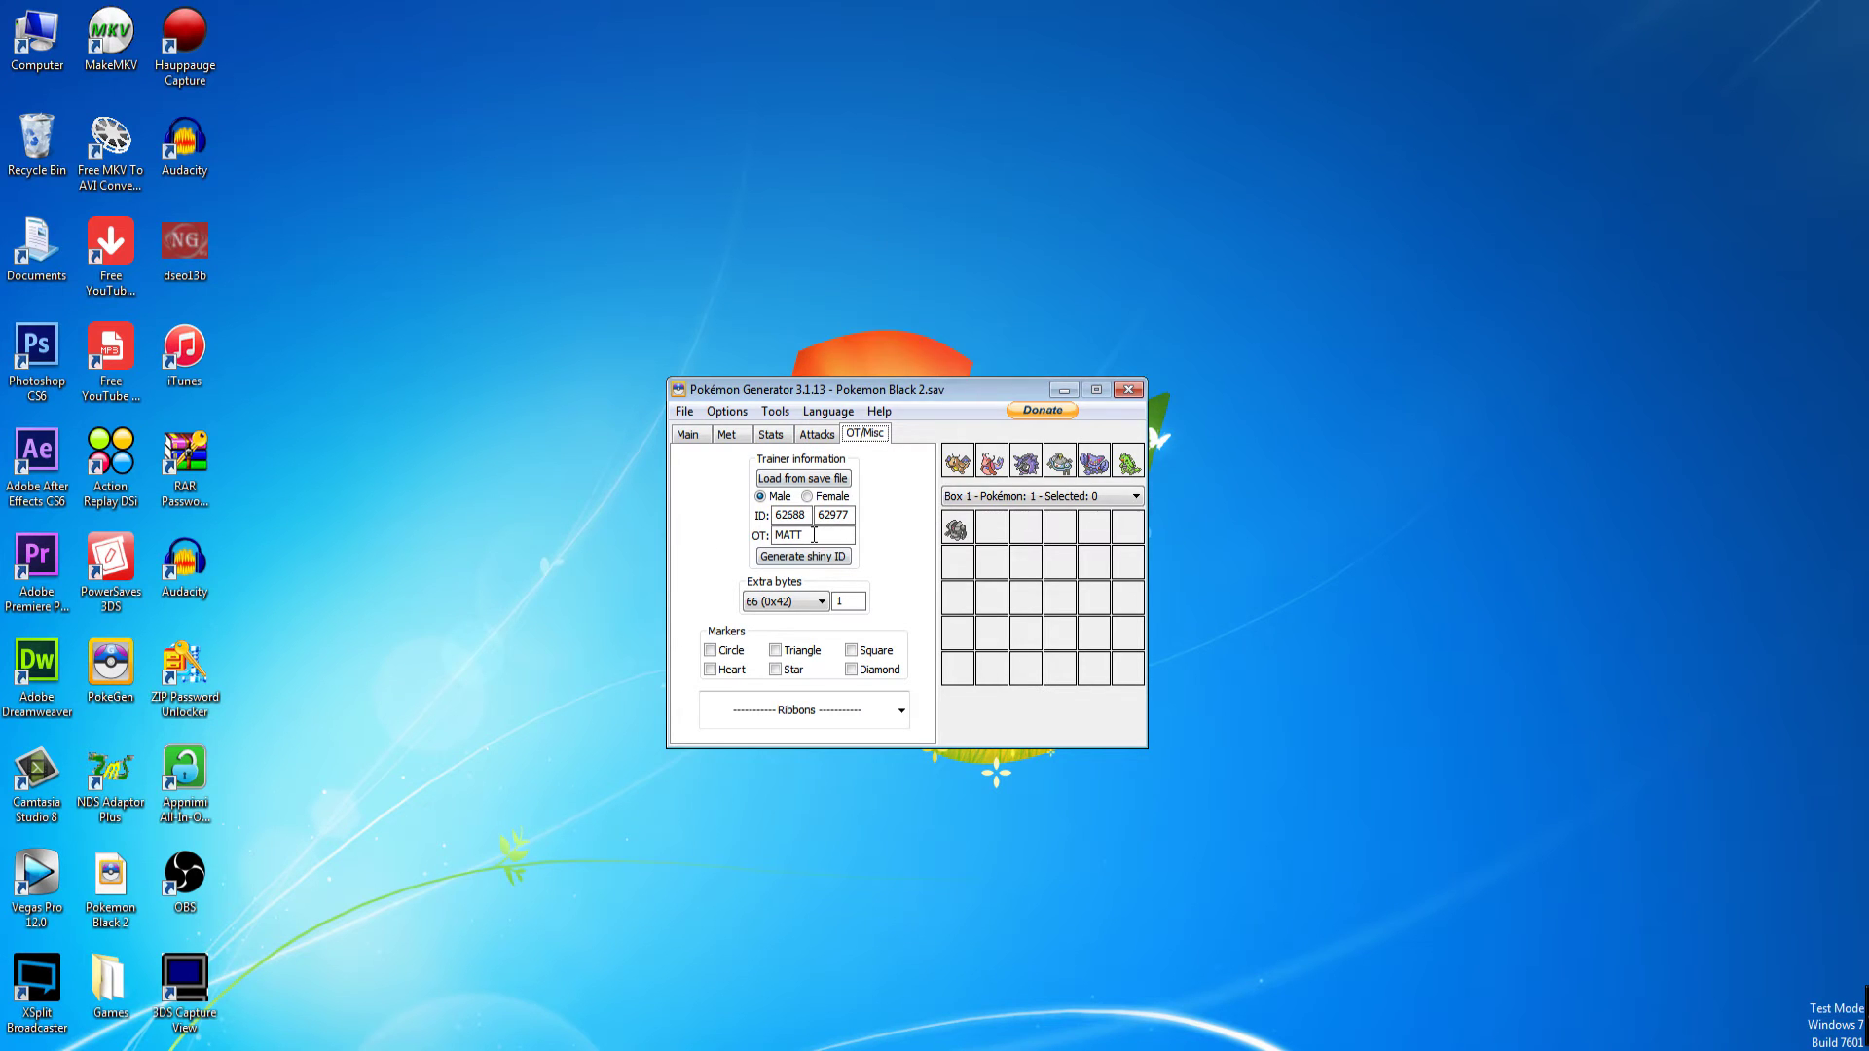
click(852, 603)
drag(852, 604, 776, 645)
drag(858, 603, 769, 632)
click(681, 439)
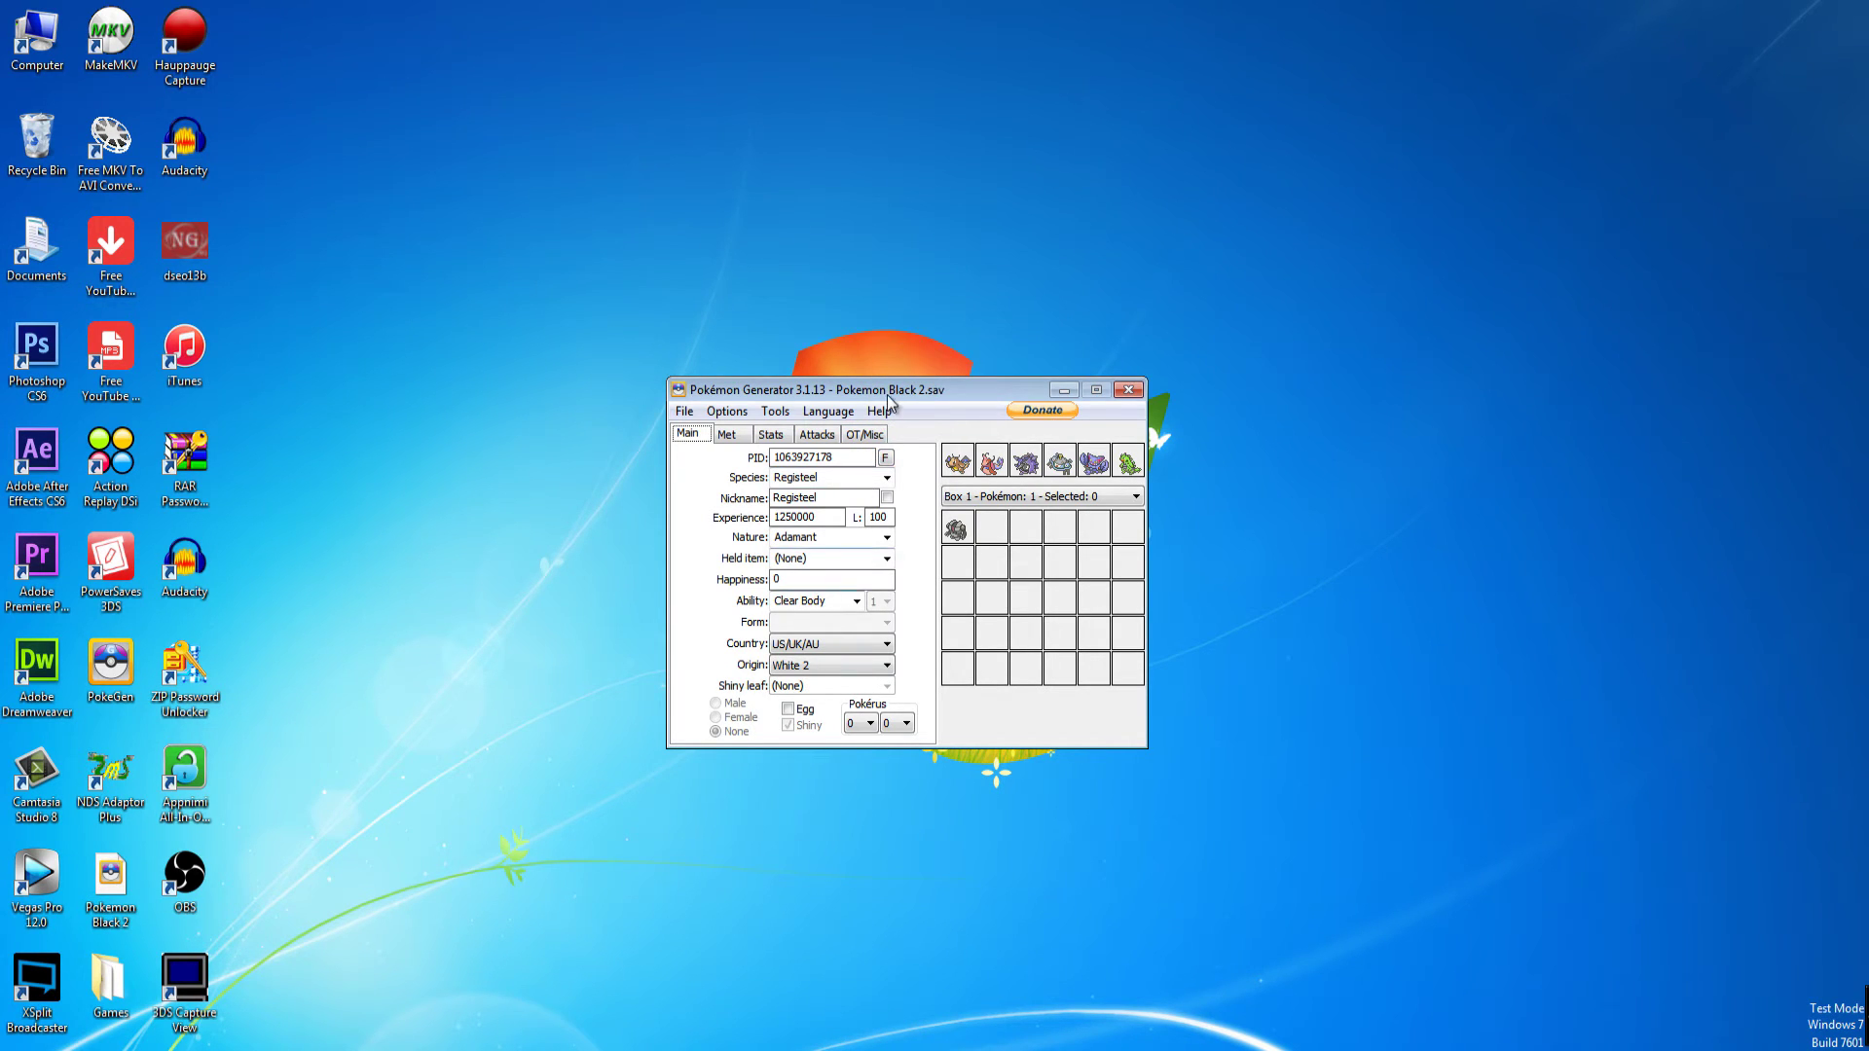
click(865, 435)
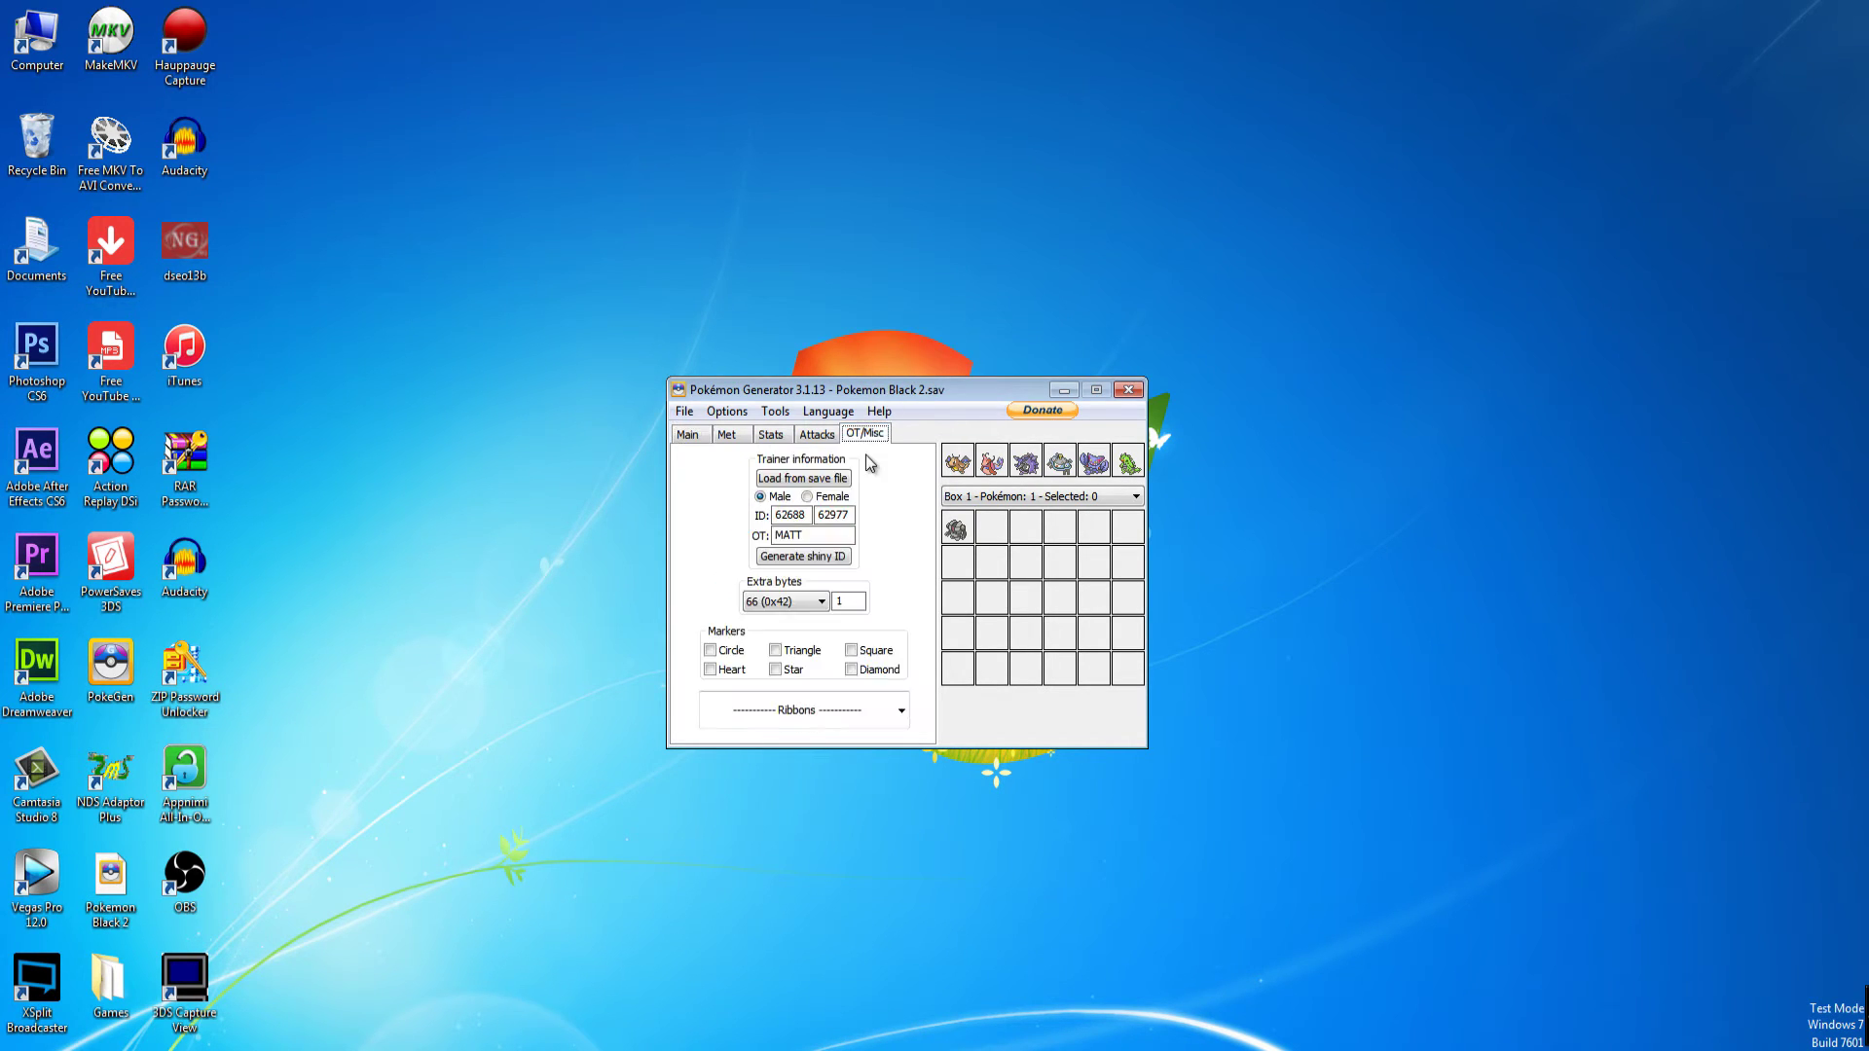
click(686, 435)
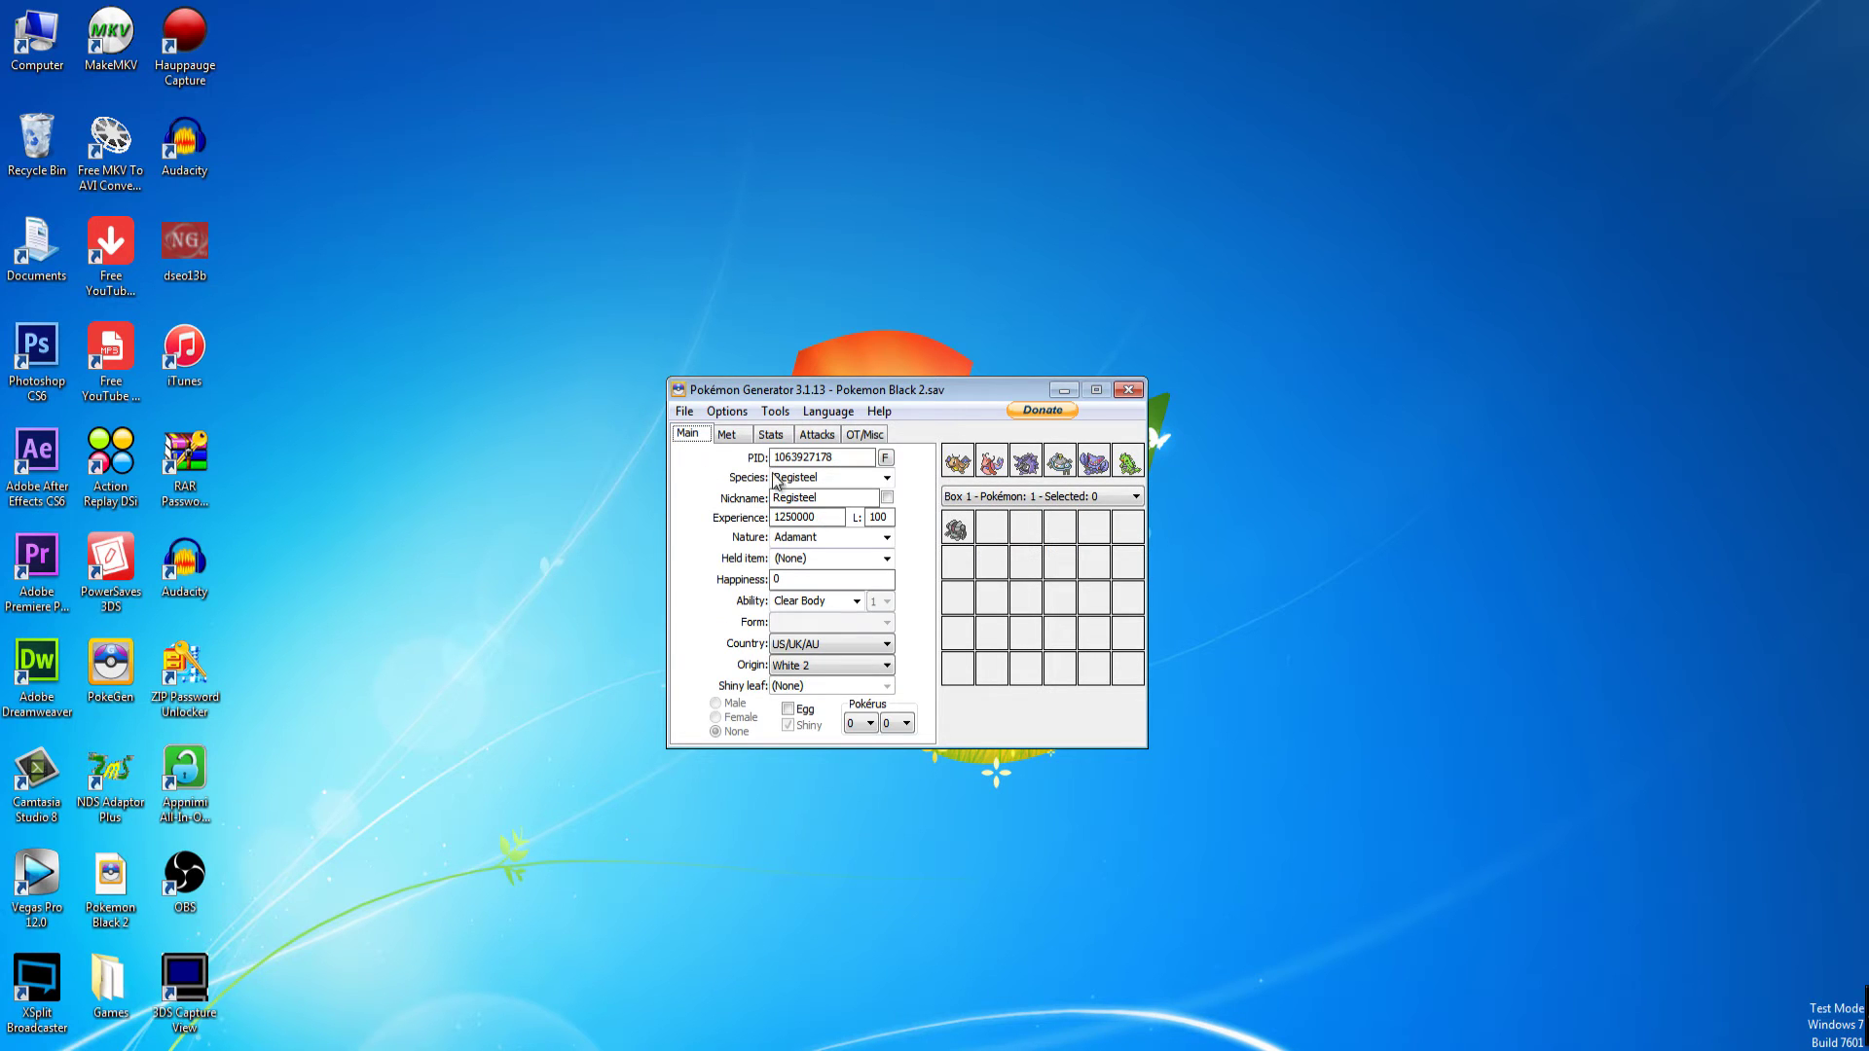
click(886, 459)
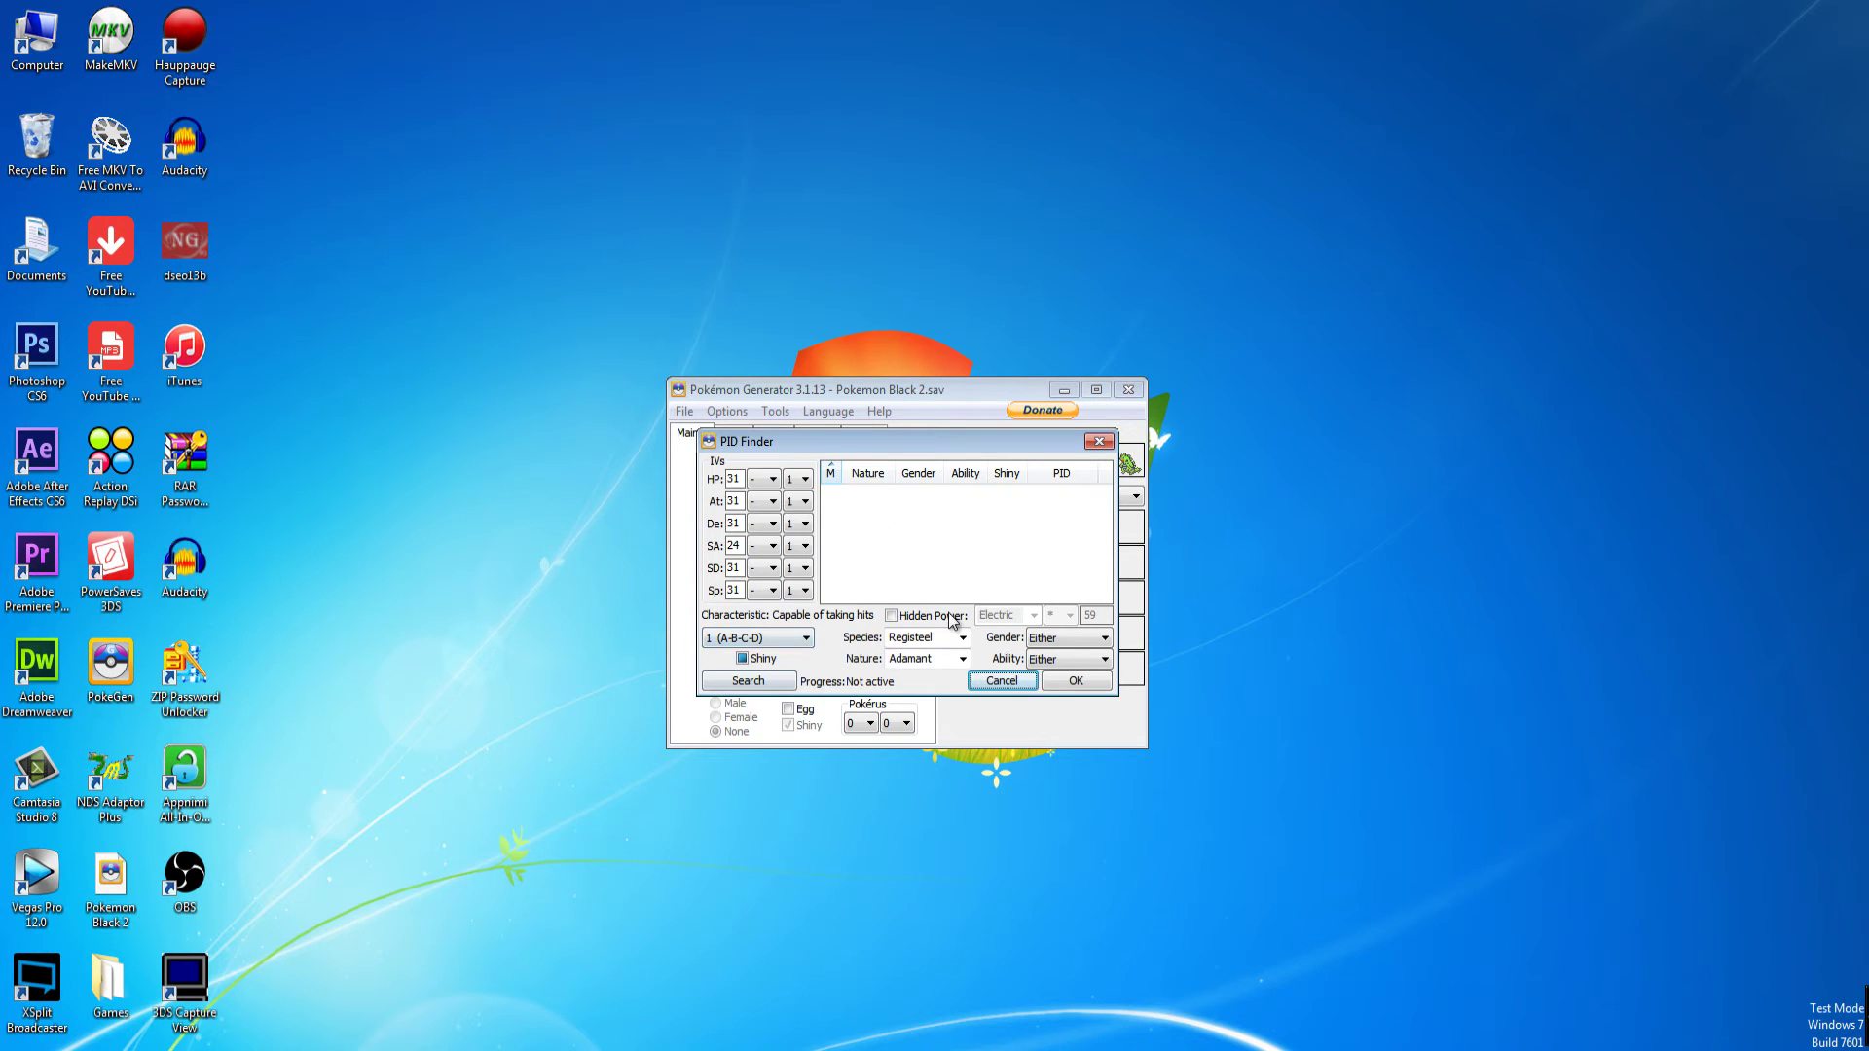
click(1023, 684)
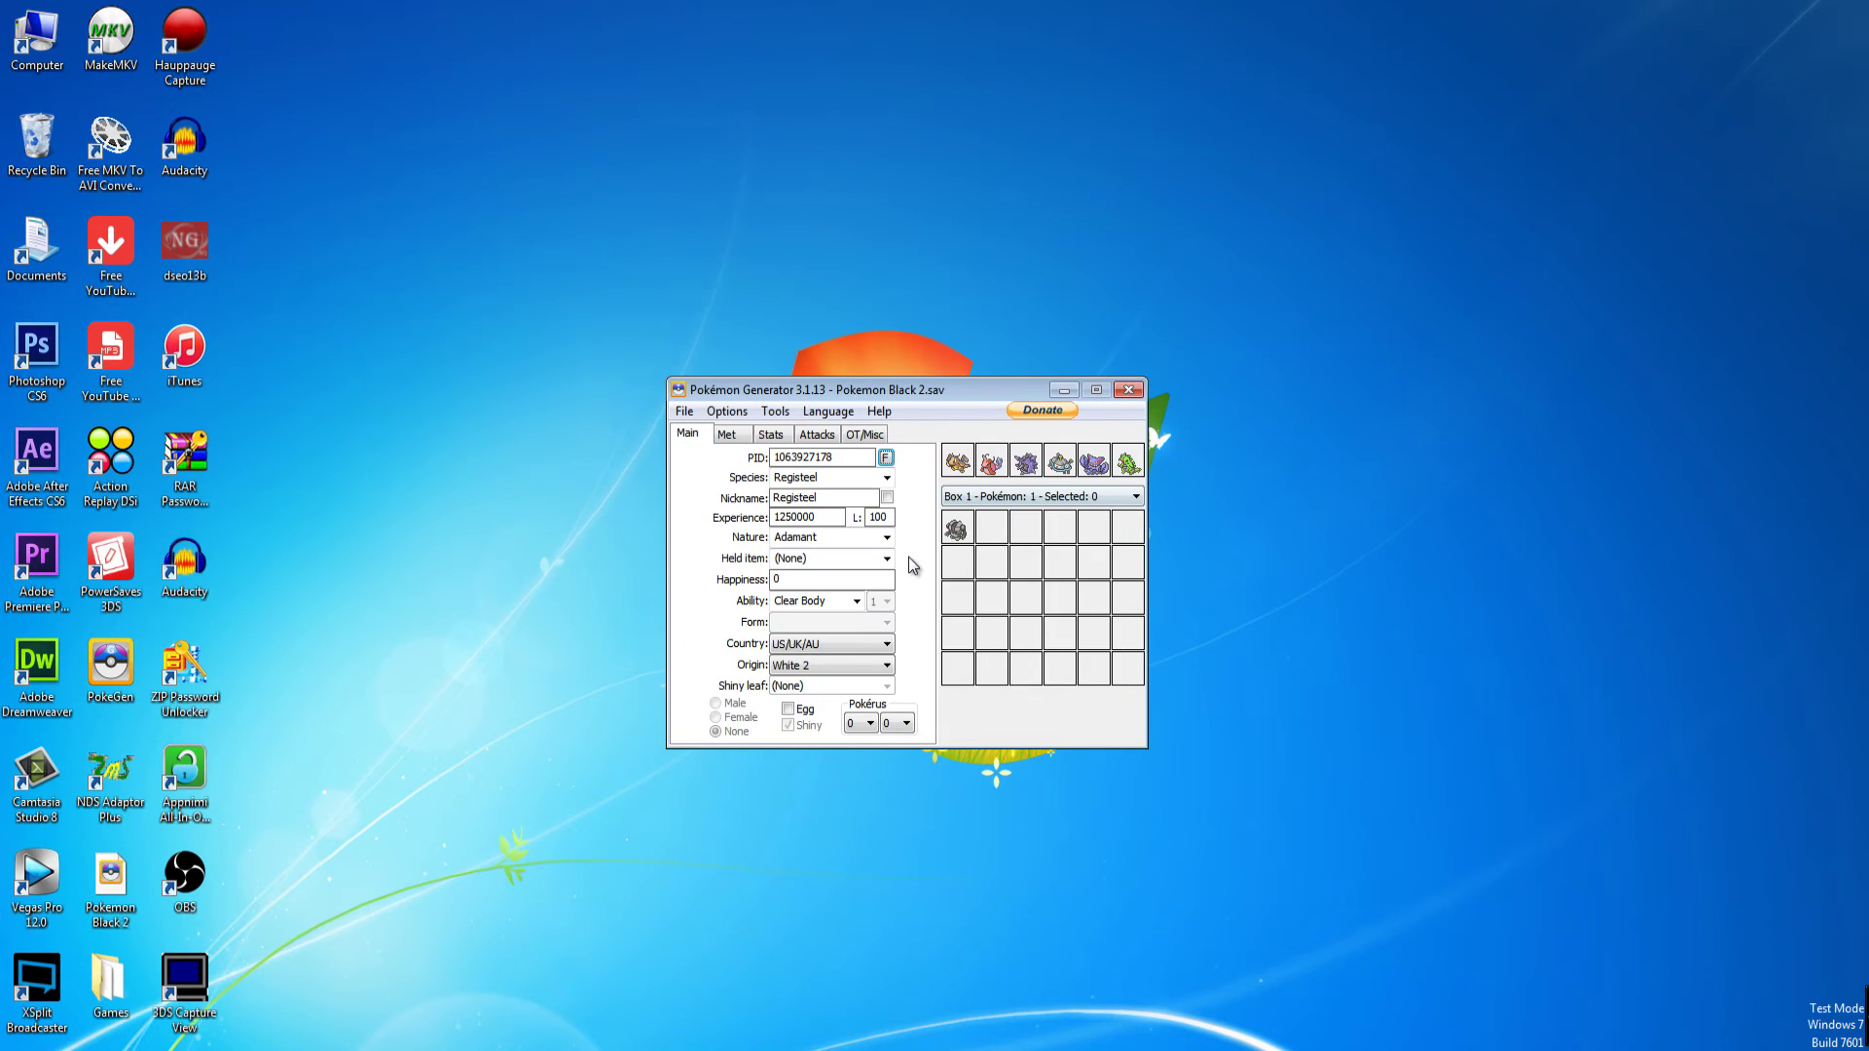